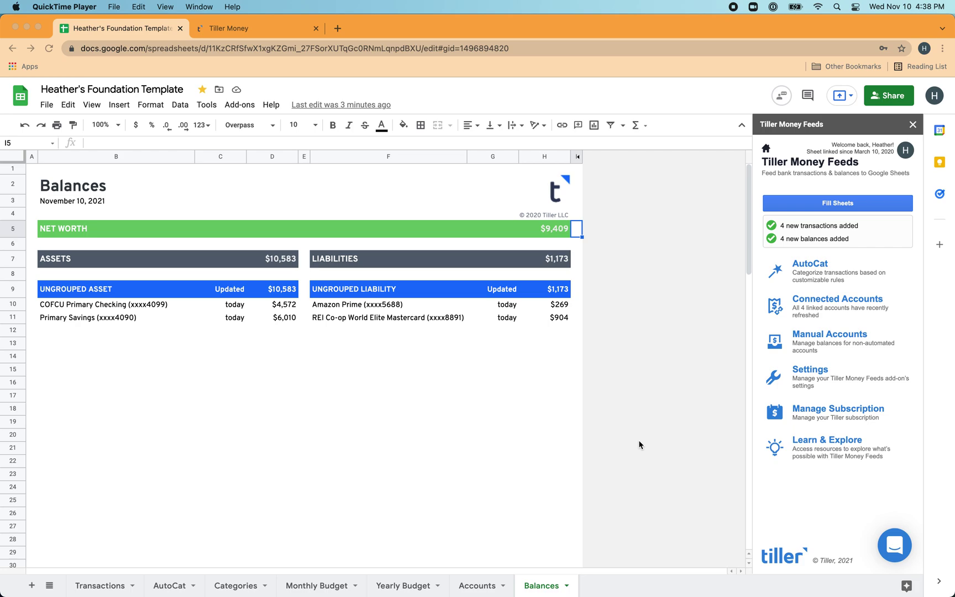
# Unhide the hidden Accounts sheet from the View menu's Hidden sheets list.
pyautogui.click(637, 405)
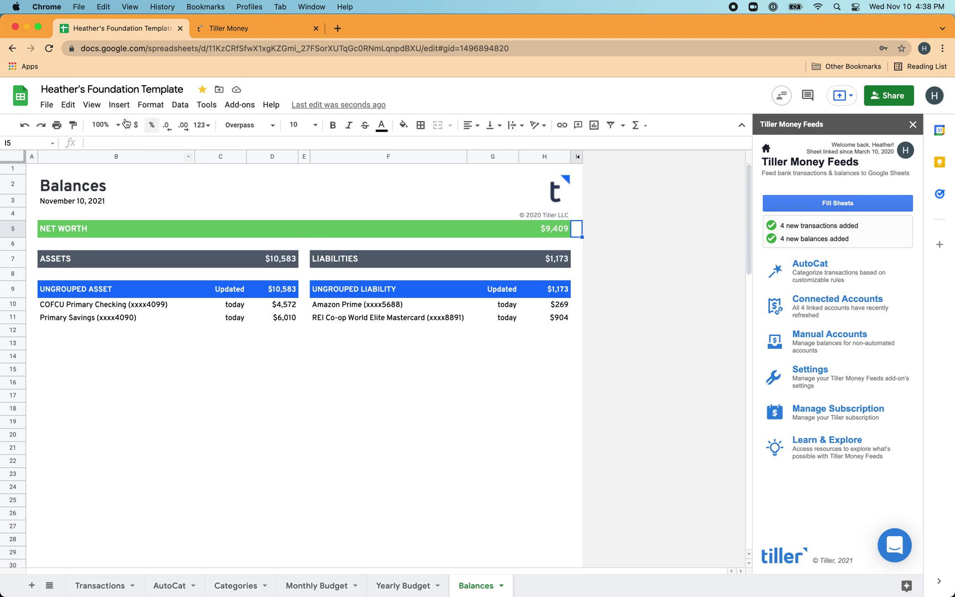
pyautogui.click(92, 105)
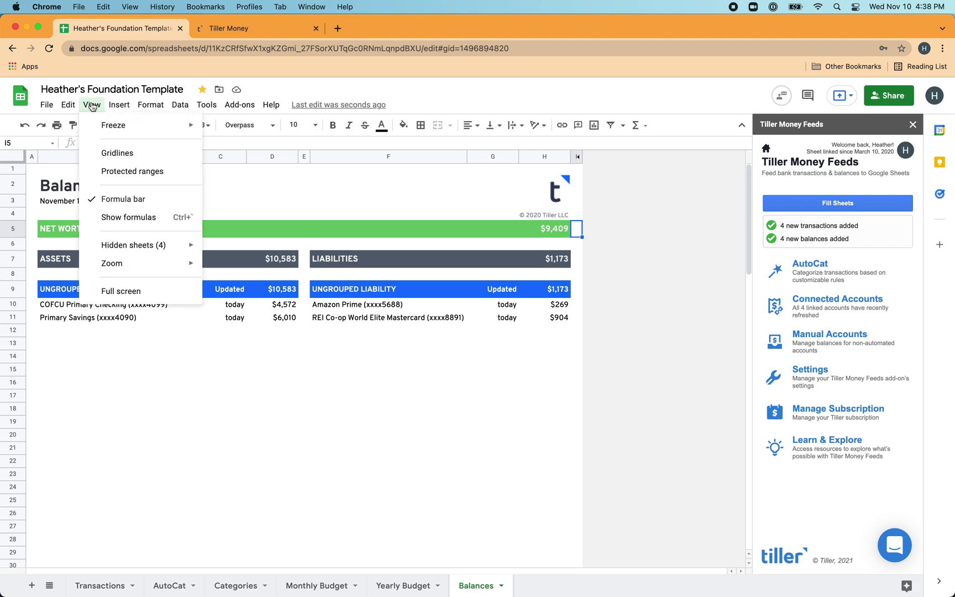
pyautogui.moveTo(129, 249)
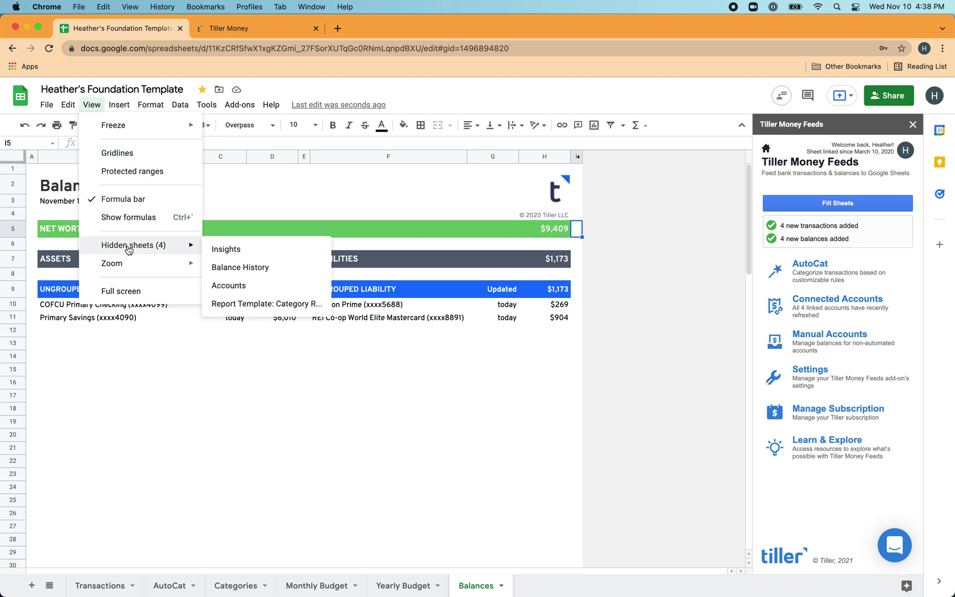
pyautogui.click(229, 286)
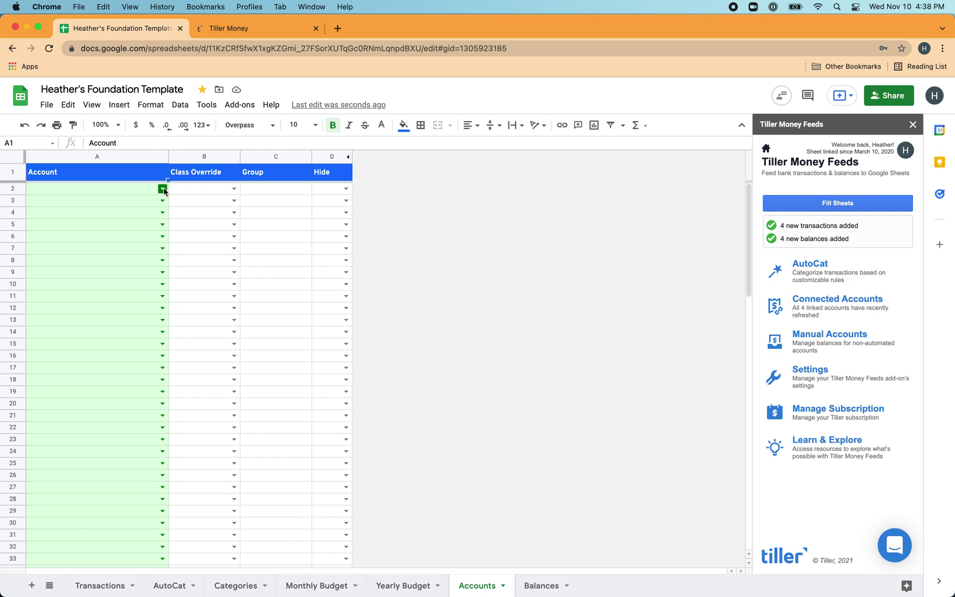
# Fill A2–A5 with Amazon Prime, Cofcu Primary Checking, Primary Savings and REI Mastercard.
pyautogui.click(162, 188)
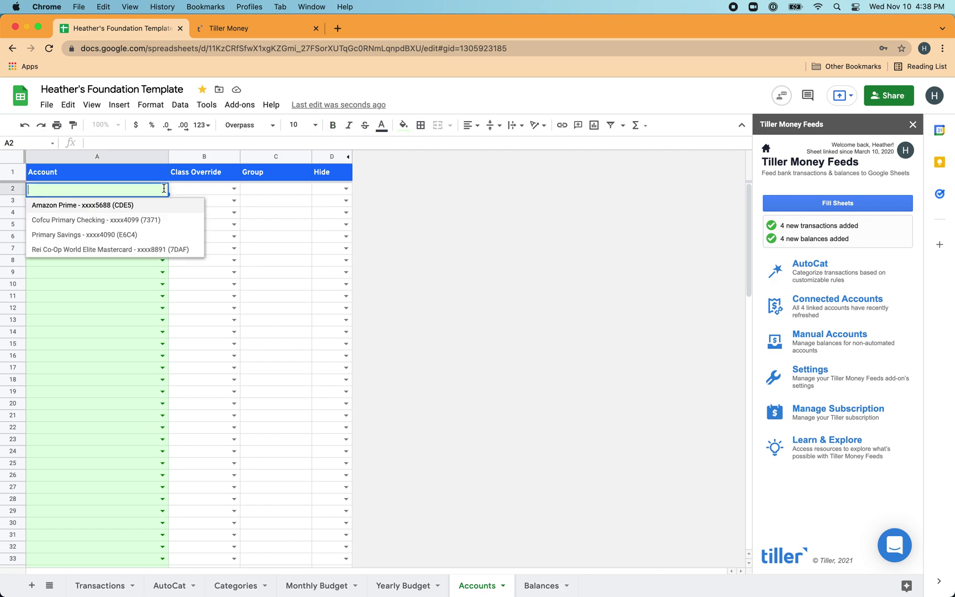
pyautogui.click(98, 208)
pyautogui.click(160, 199)
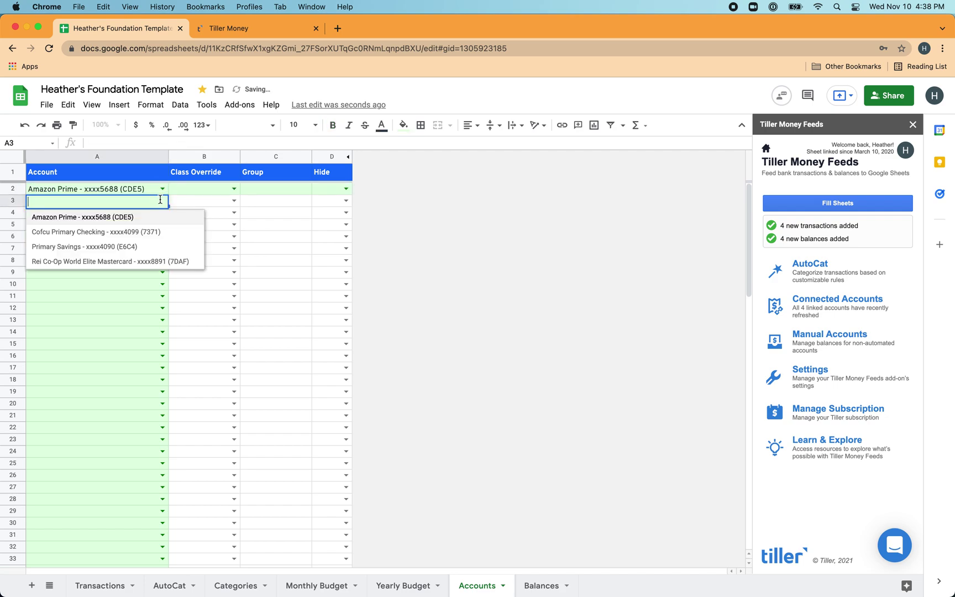
pyautogui.click(114, 231)
pyautogui.click(161, 212)
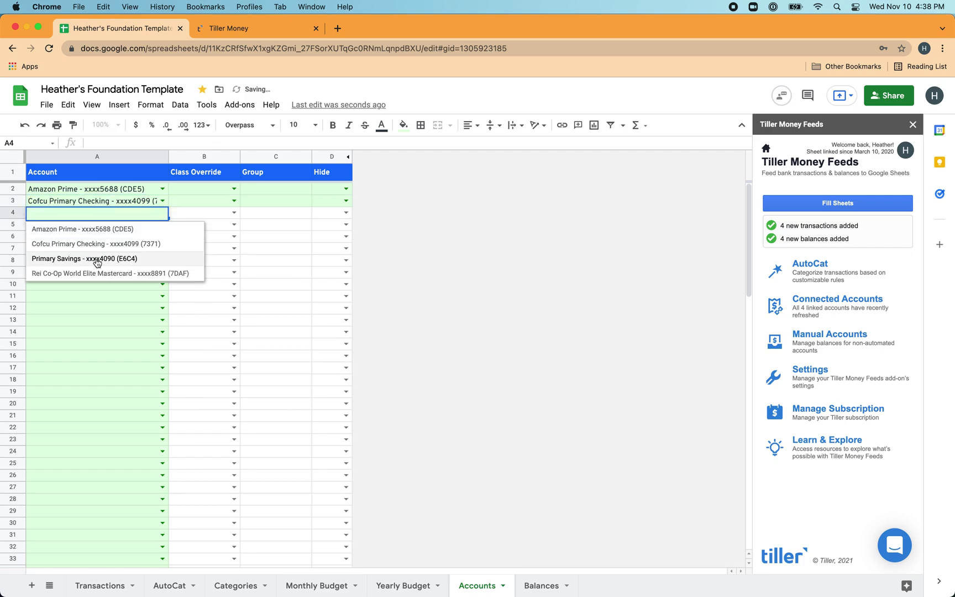
pyautogui.click(95, 257)
pyautogui.click(161, 224)
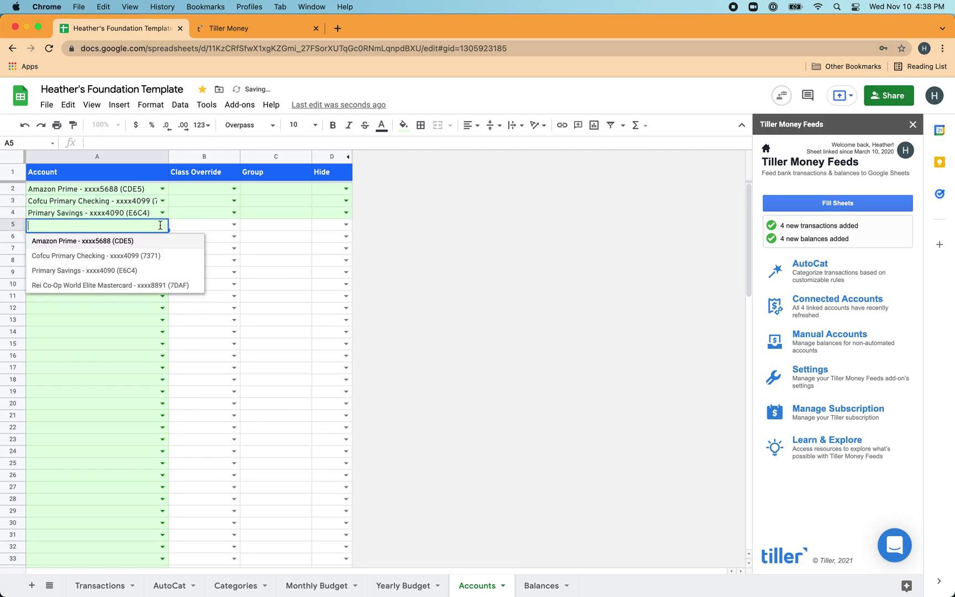
pyautogui.click(124, 283)
# Enter groups Credit Cards, Checking, Savings and Credit Cards in C2–C5, then view Balances.
pyautogui.click(276, 190)
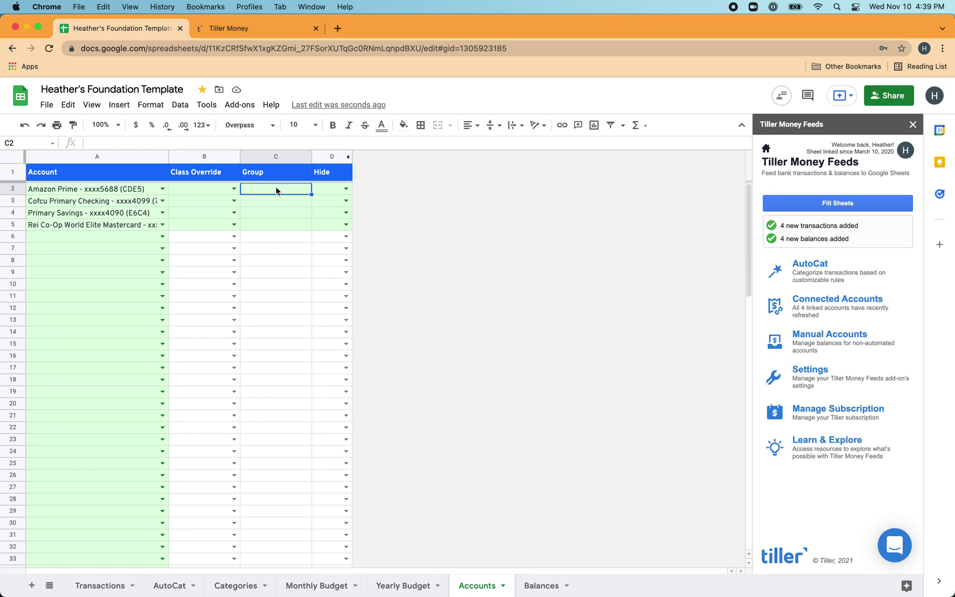
pyautogui.write('Credit Cards')
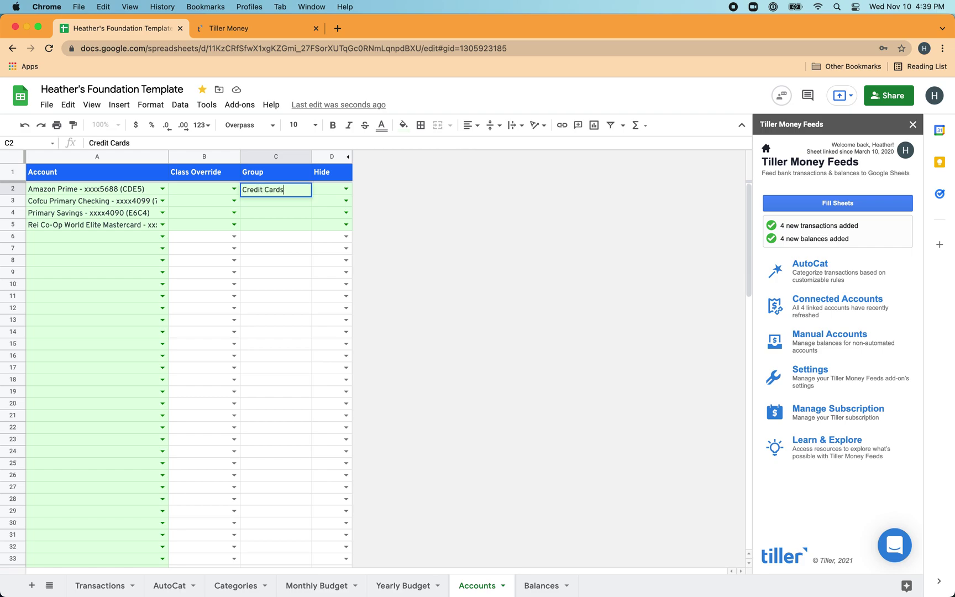
pyautogui.press('Return')
pyautogui.write('Checking')
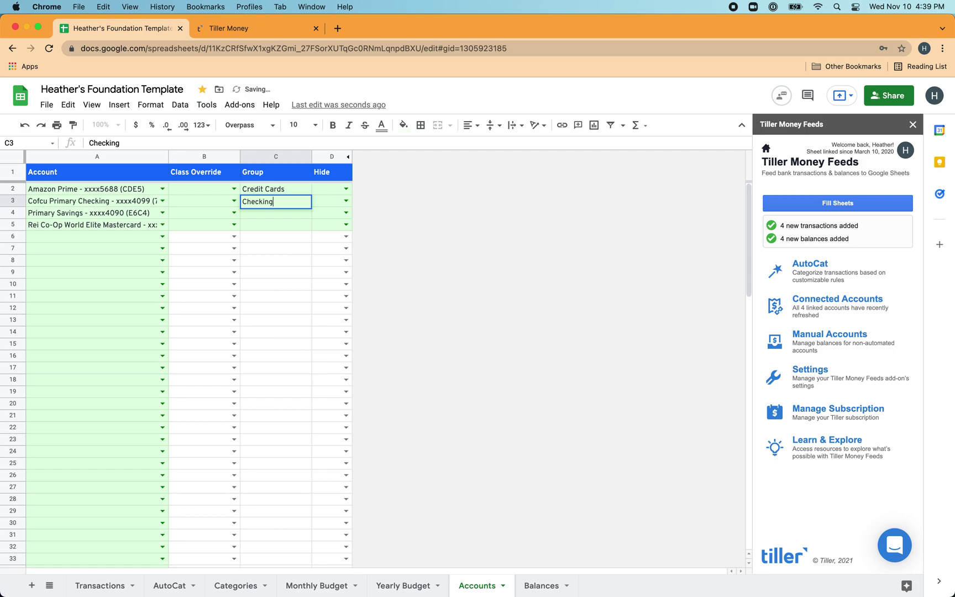
pyautogui.press('Return')
pyautogui.write('Savings')
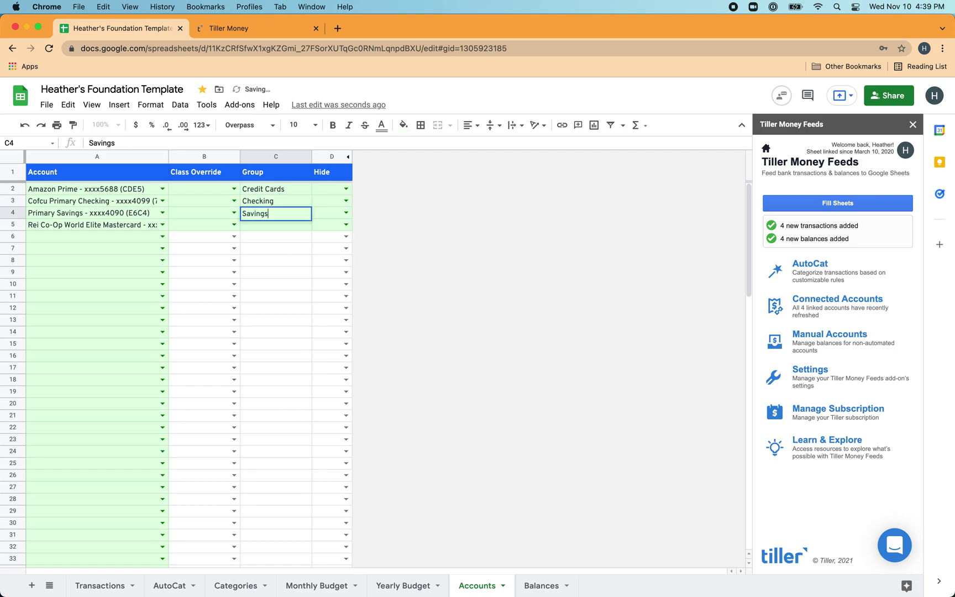
pyautogui.press('Return')
pyautogui.write('Credit Cards')
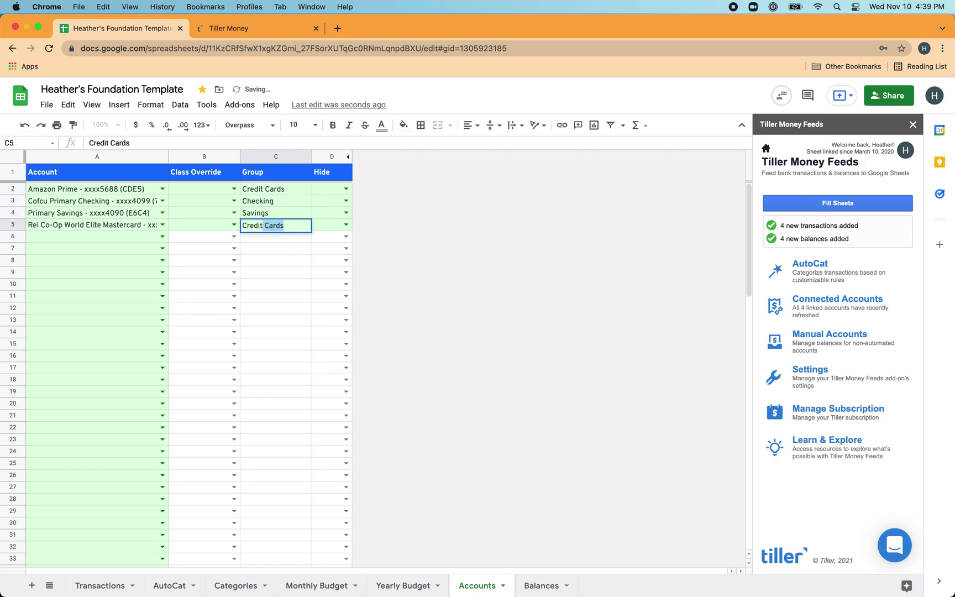
pyautogui.press('Return')
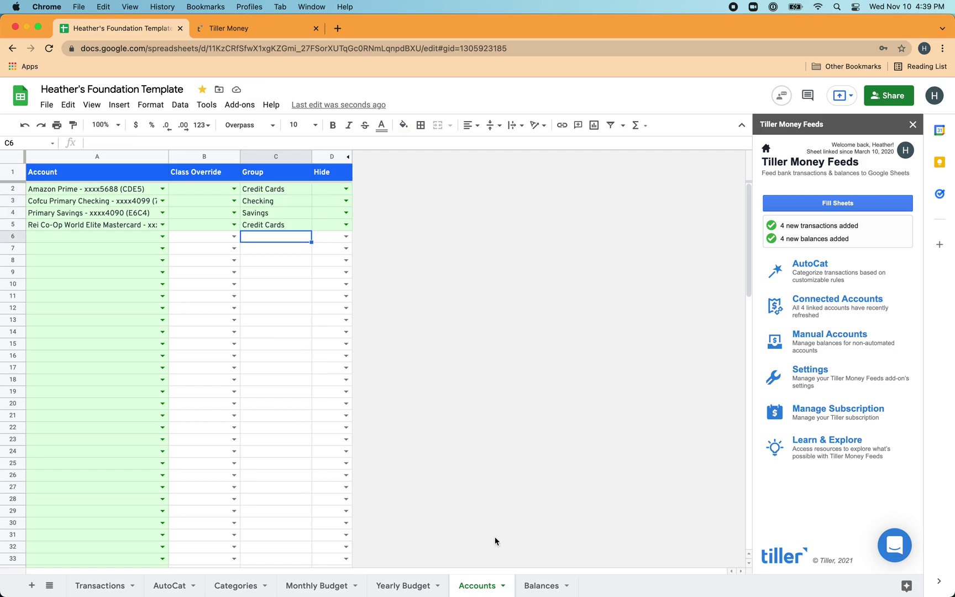
pyautogui.click(542, 585)
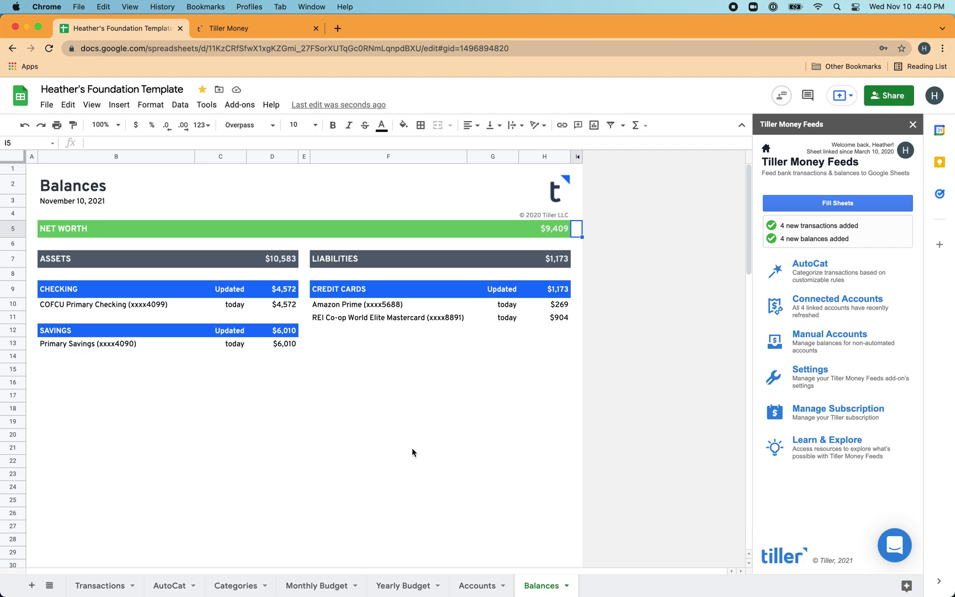
# Reopen the Tiller Money Feeds sidebar to its manual account balances form.
pyautogui.click(912, 125)
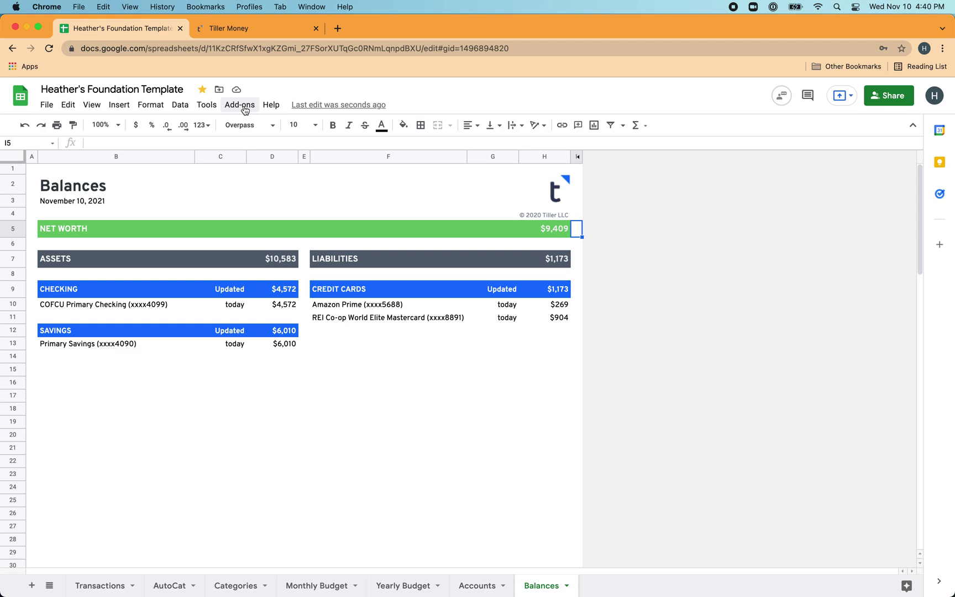
pyautogui.click(245, 107)
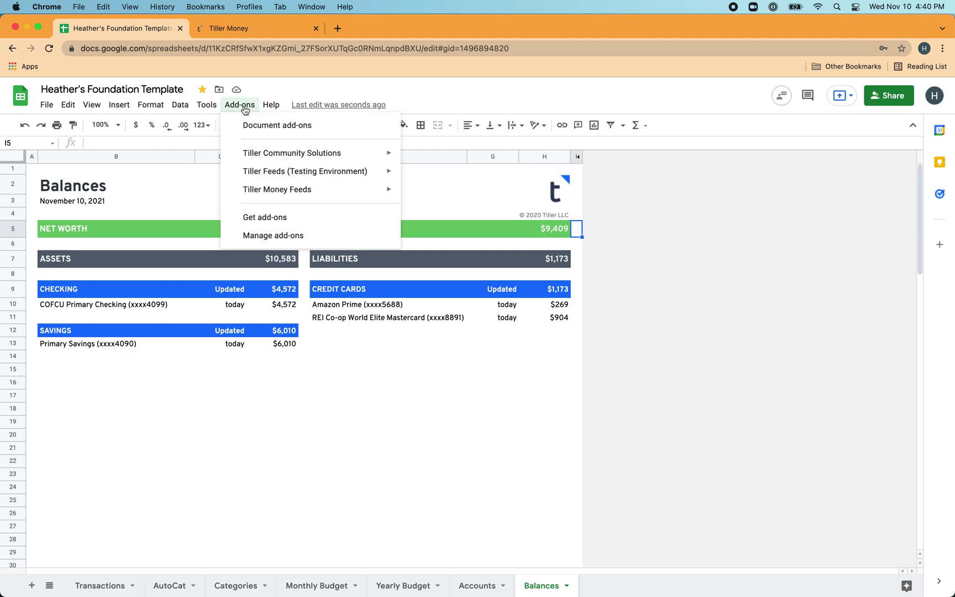
pyautogui.moveTo(307, 190)
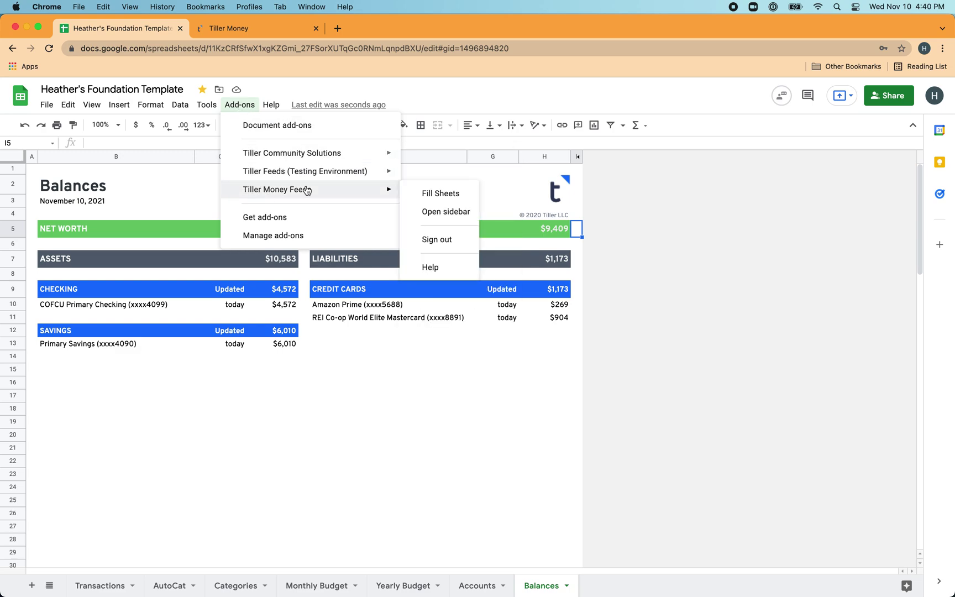
pyautogui.click(440, 212)
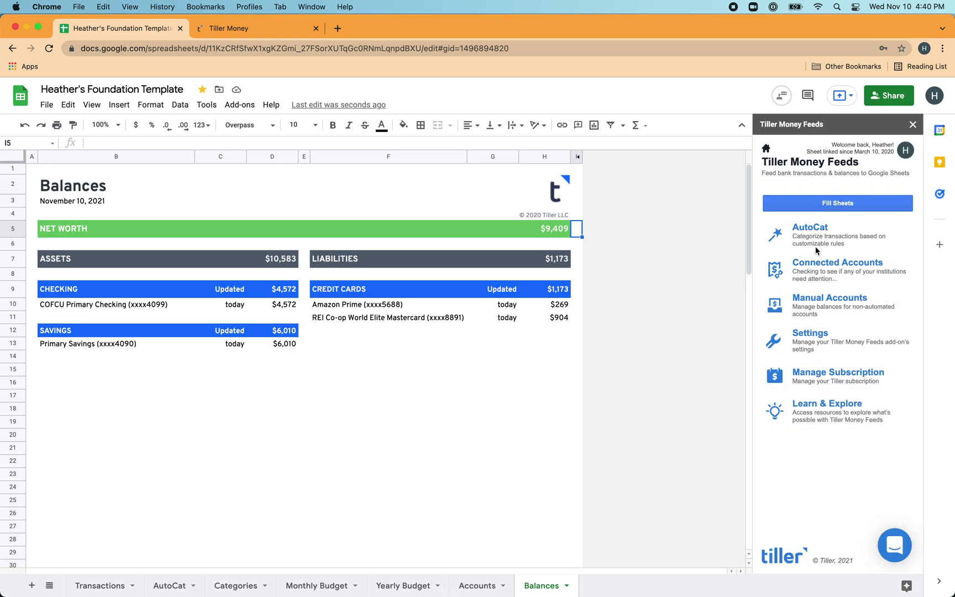
pyautogui.click(840, 301)
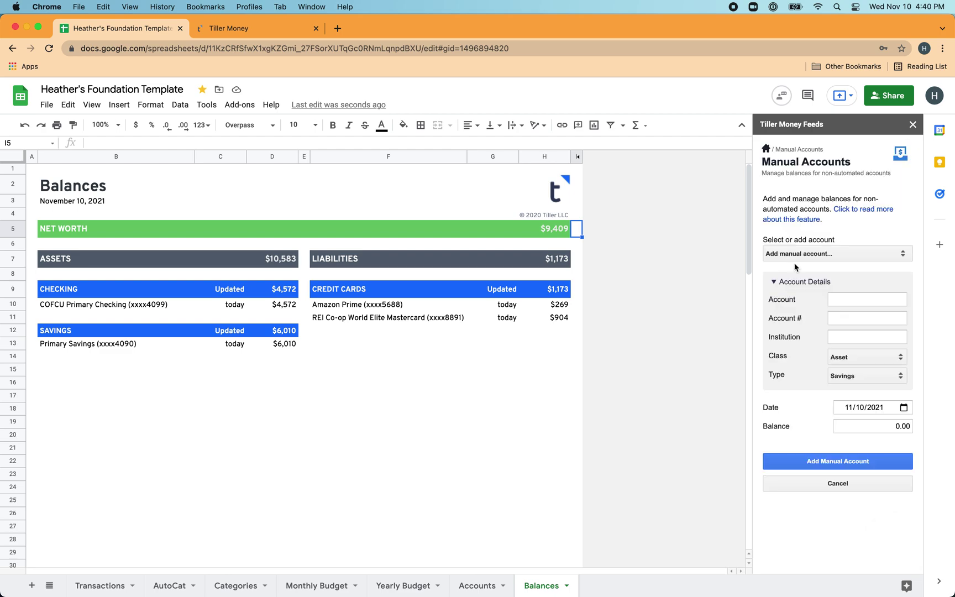
# Enter account name Magnolia St Mortgage, its account number, and institution Wells Fargo.
pyautogui.click(835, 297)
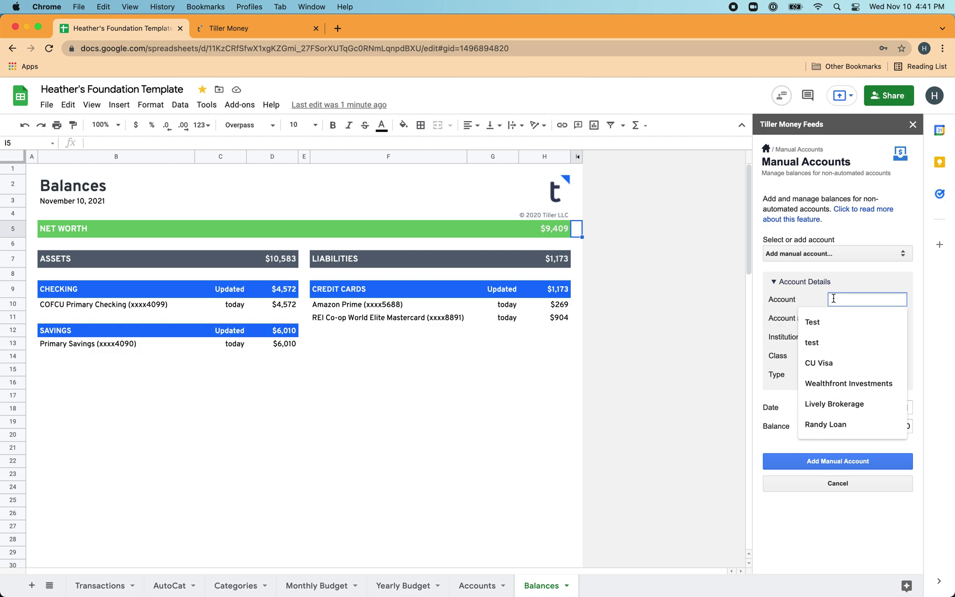
pyautogui.press('Escape')
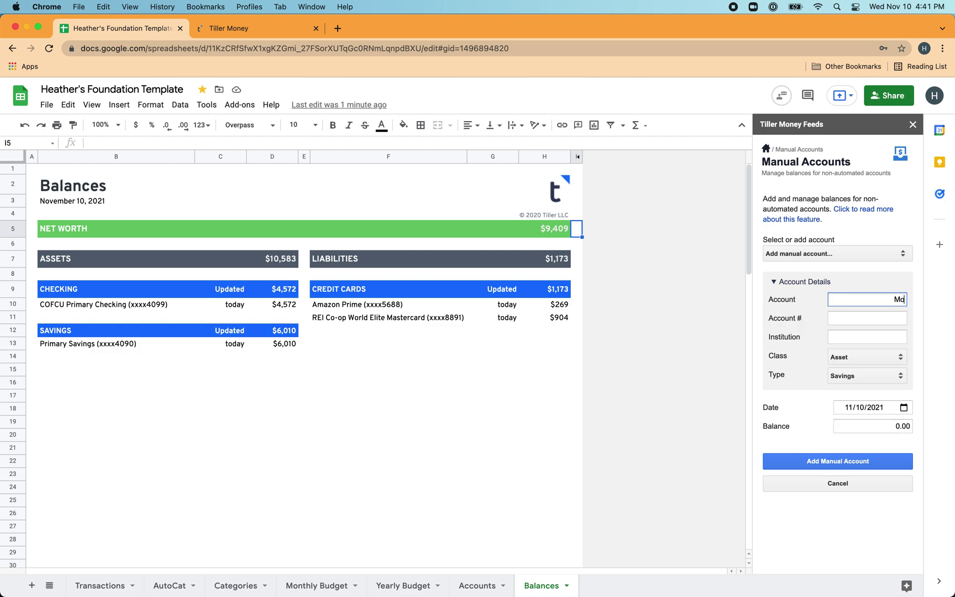
pyautogui.write('Magnolia St Mortgage')
pyautogui.press('Tab')
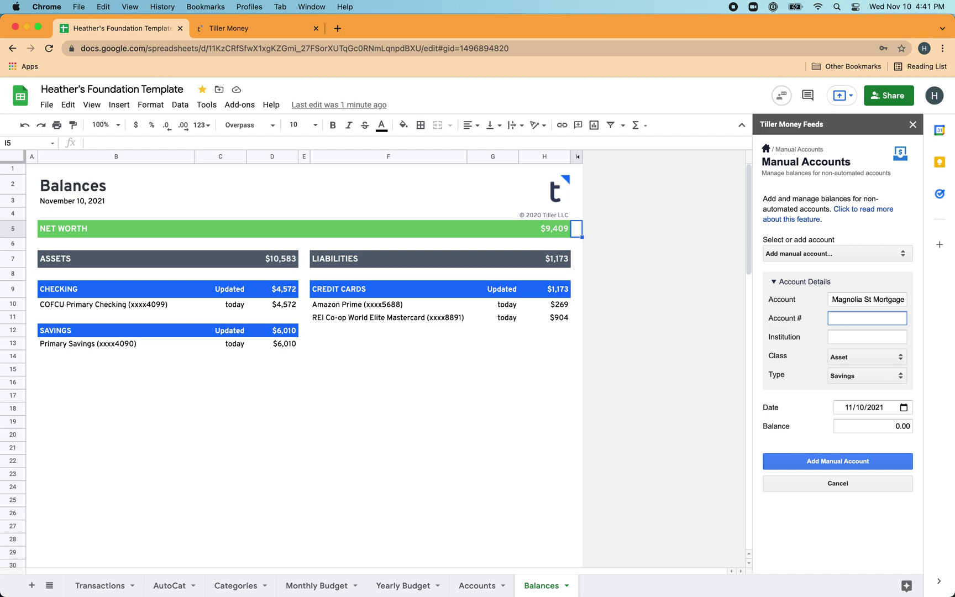
pyautogui.write('xxxx1234')
pyautogui.press('Tab')
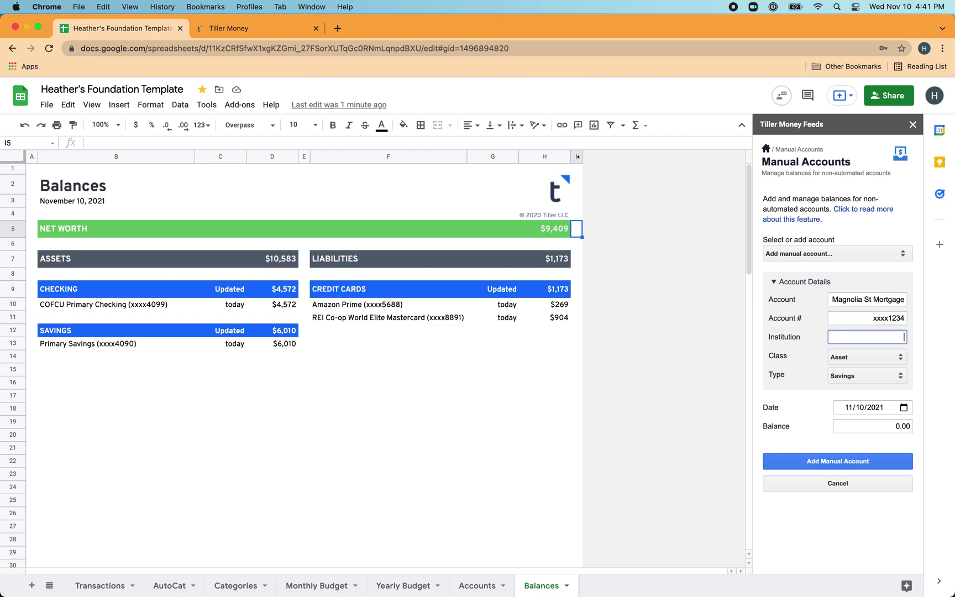
pyautogui.write('Wells Fargo')
# Set class Liability, type Loan and the $357,000 balance, then add the manual account.
pyautogui.click(854, 357)
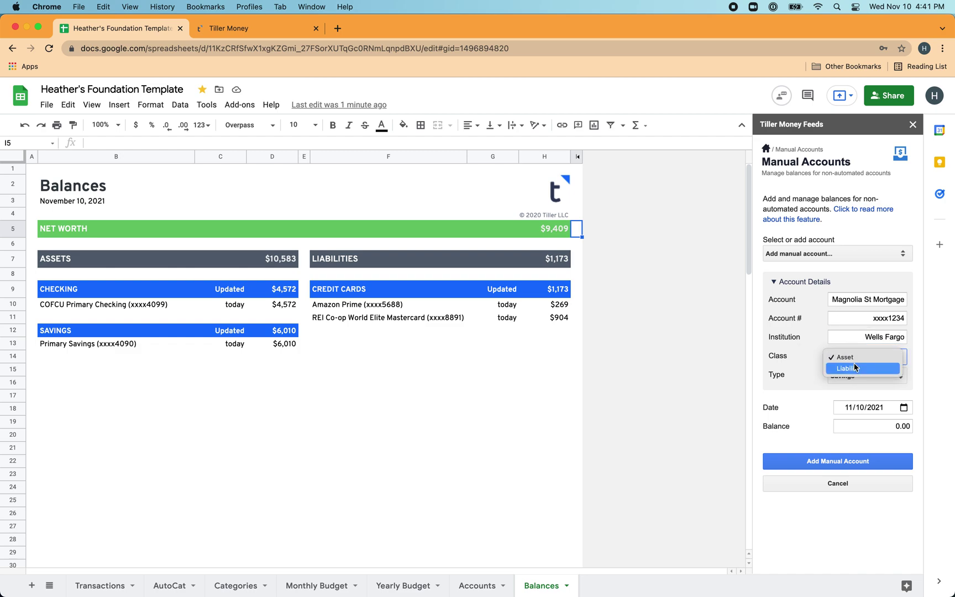
pyautogui.click(853, 368)
pyautogui.click(850, 375)
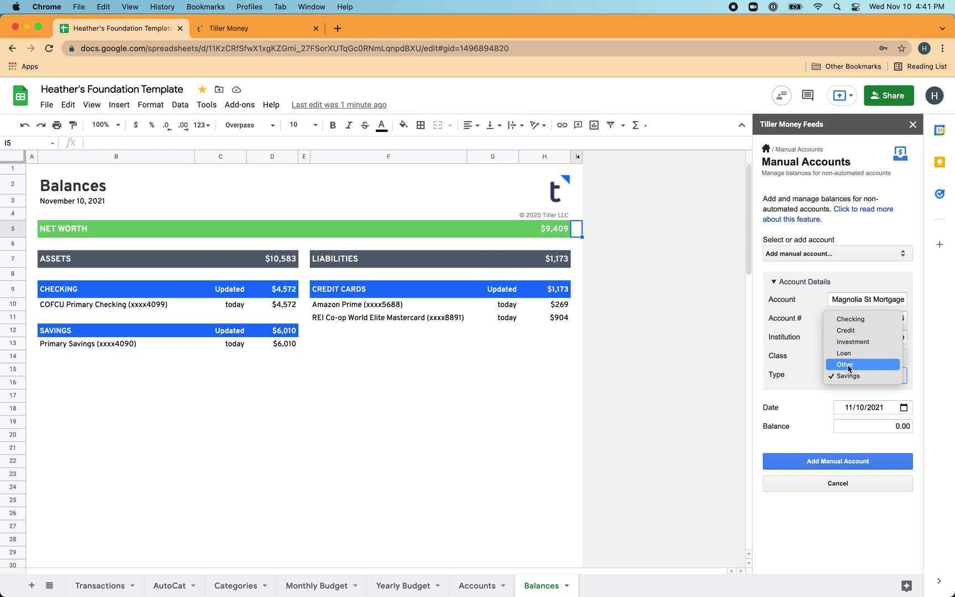
pyautogui.click(847, 353)
pyautogui.click(867, 423)
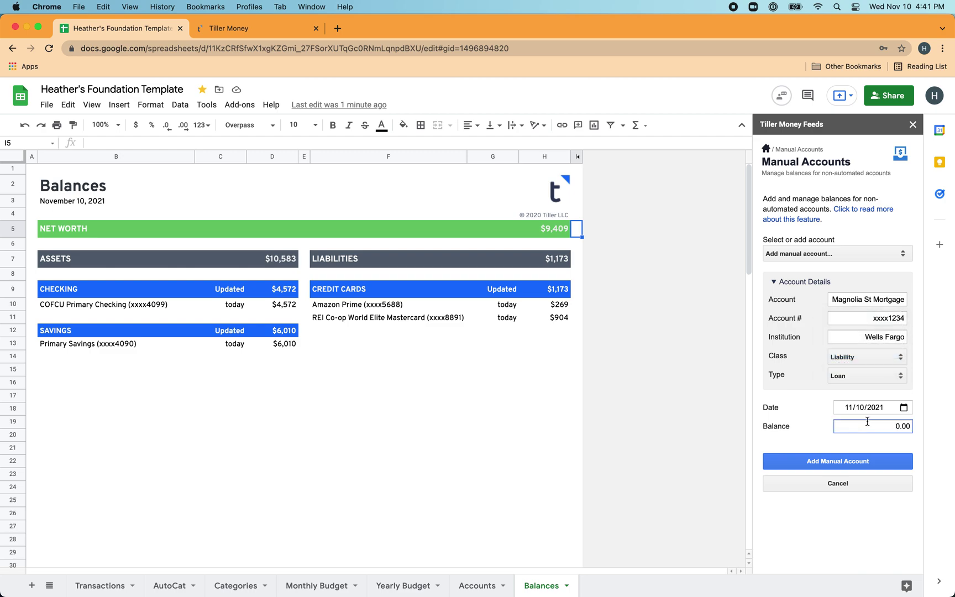
pyautogui.write('35700')
pyautogui.click(805, 461)
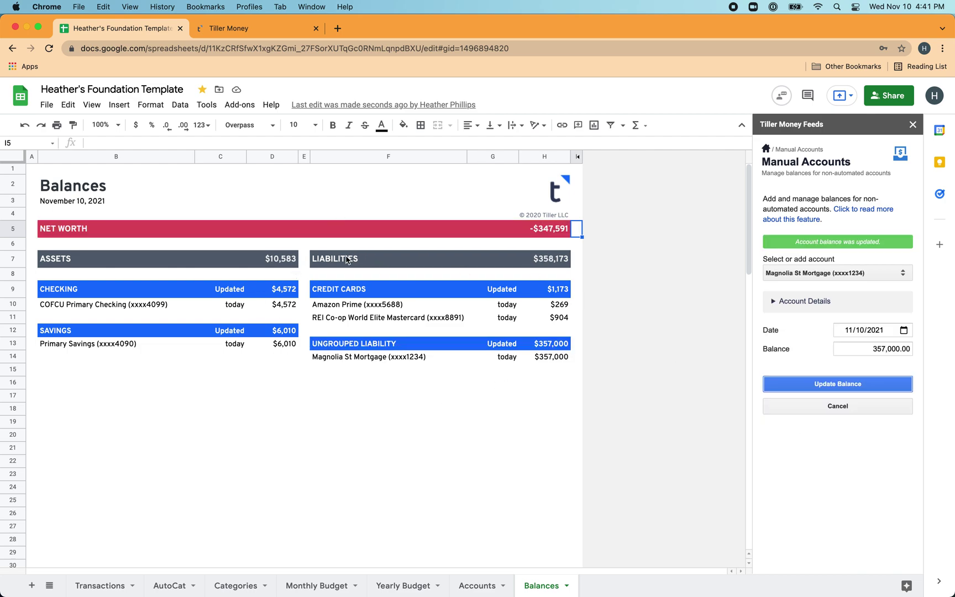
# Add Magnolia St Mortgage in row 6 of Accounts with group Real Estate, then return to Balances.
pyautogui.click(479, 585)
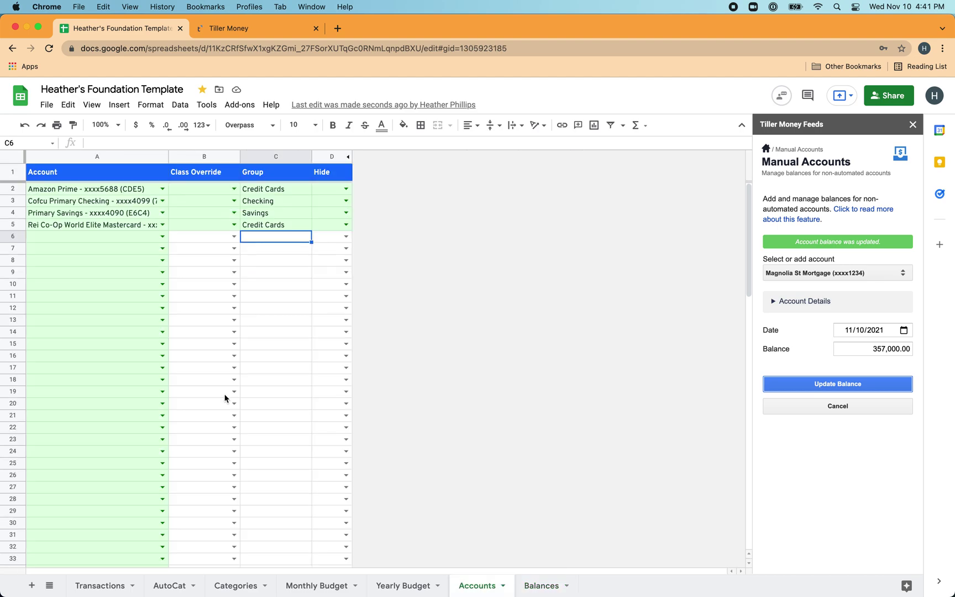
pyautogui.click(162, 237)
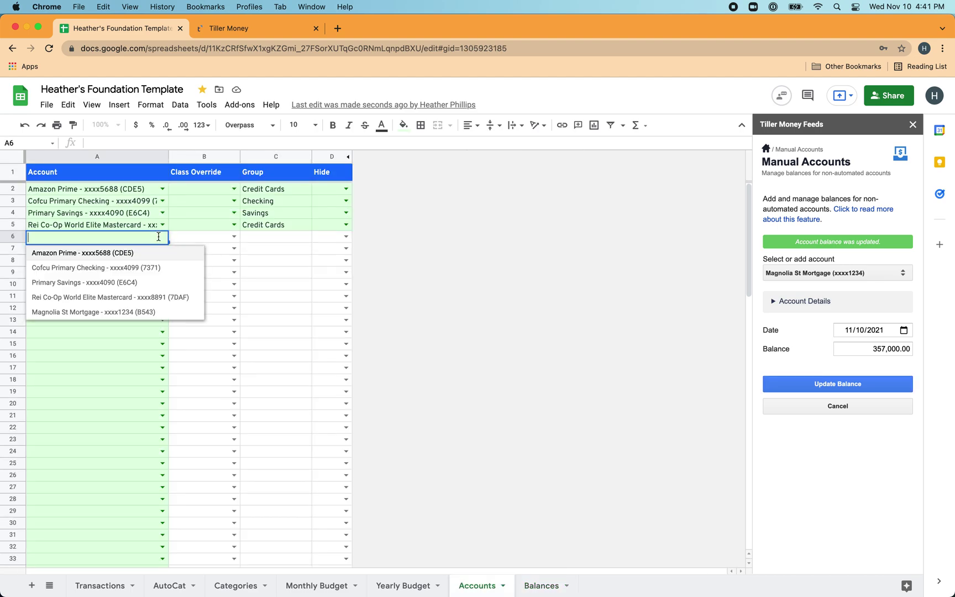
pyautogui.click(118, 313)
pyautogui.click(285, 238)
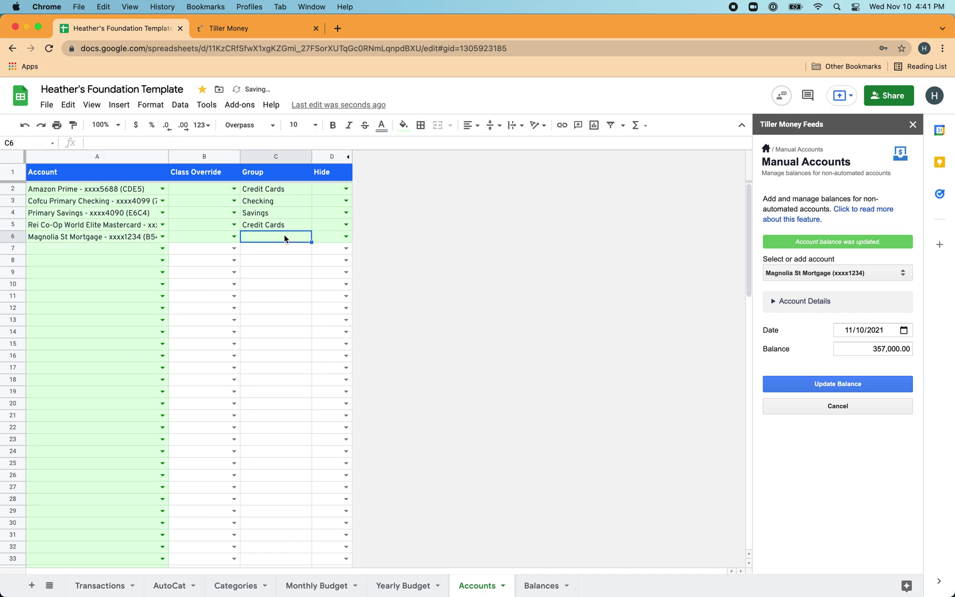
pyautogui.write('Real')
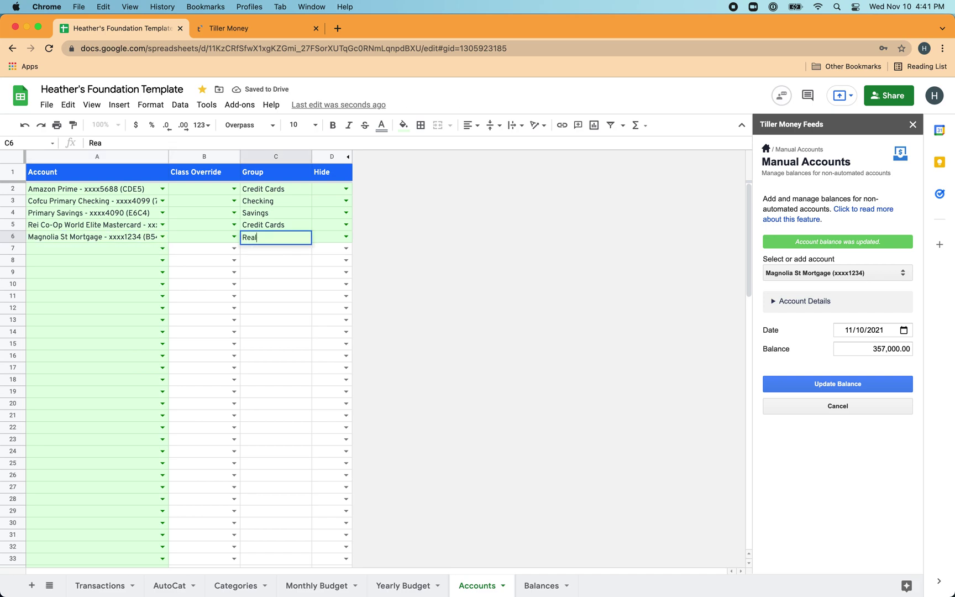
pyautogui.write(' Estate')
pyautogui.press('Return')
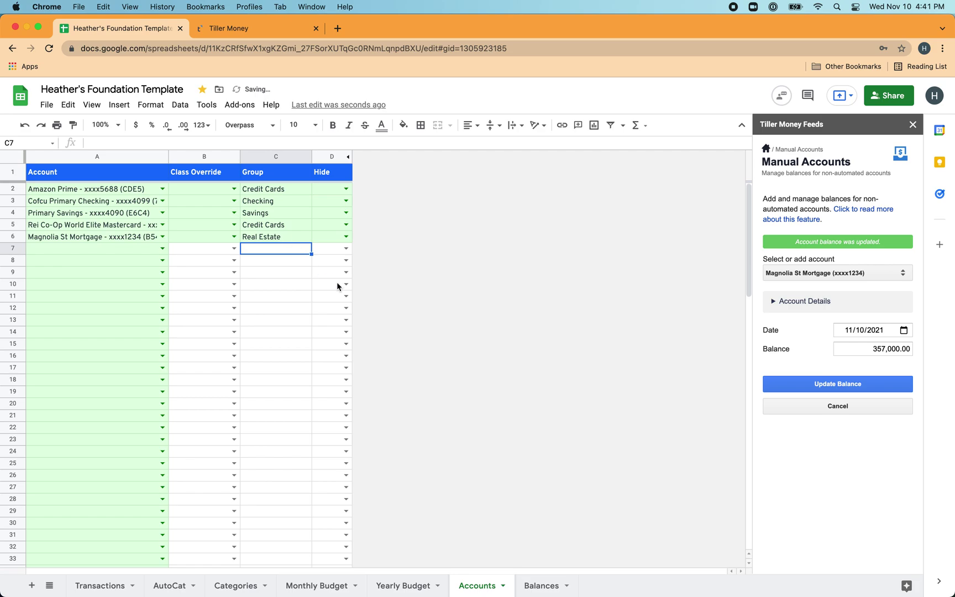
pyautogui.click(540, 586)
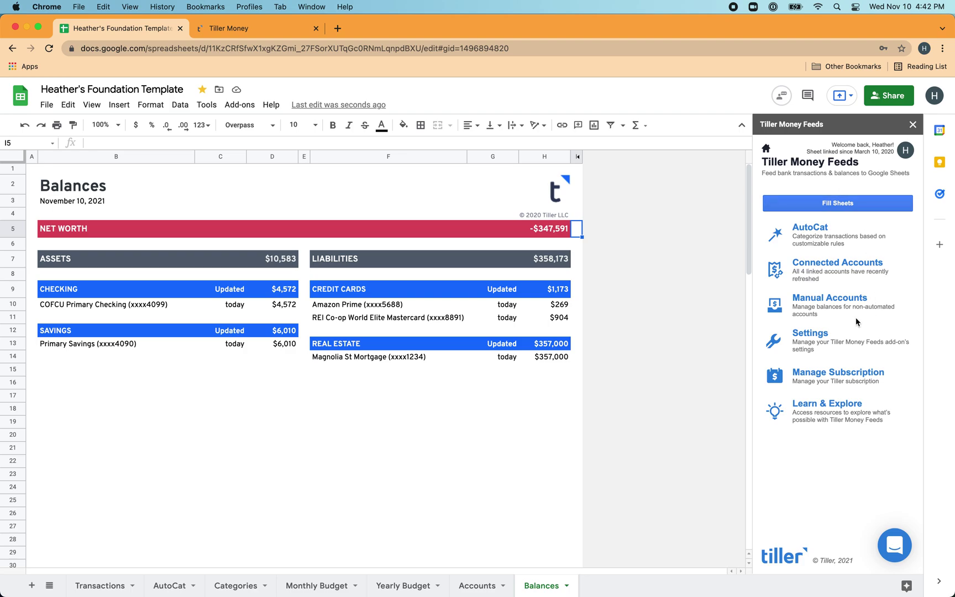
pyautogui.click(832, 300)
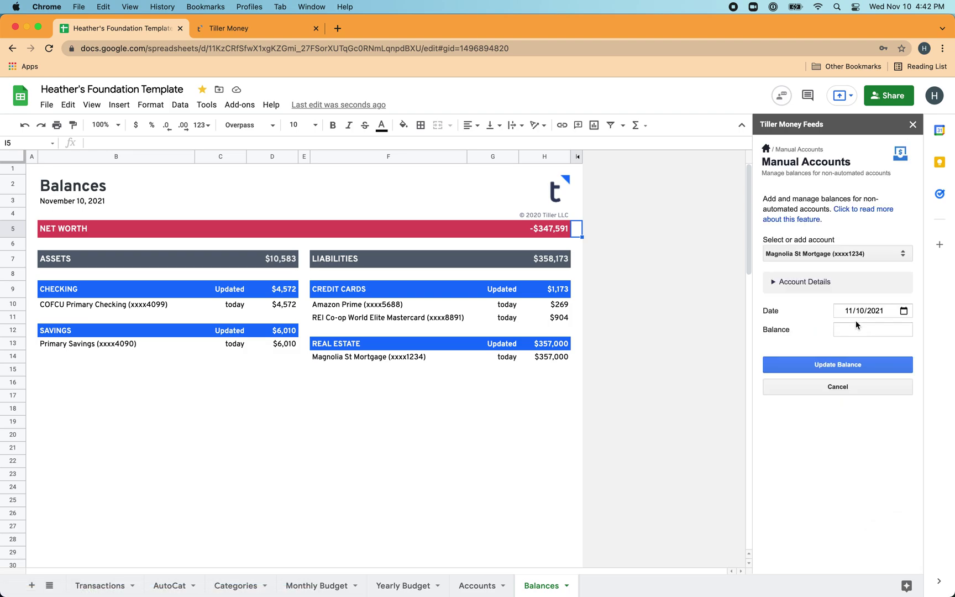
pyautogui.click(794, 254)
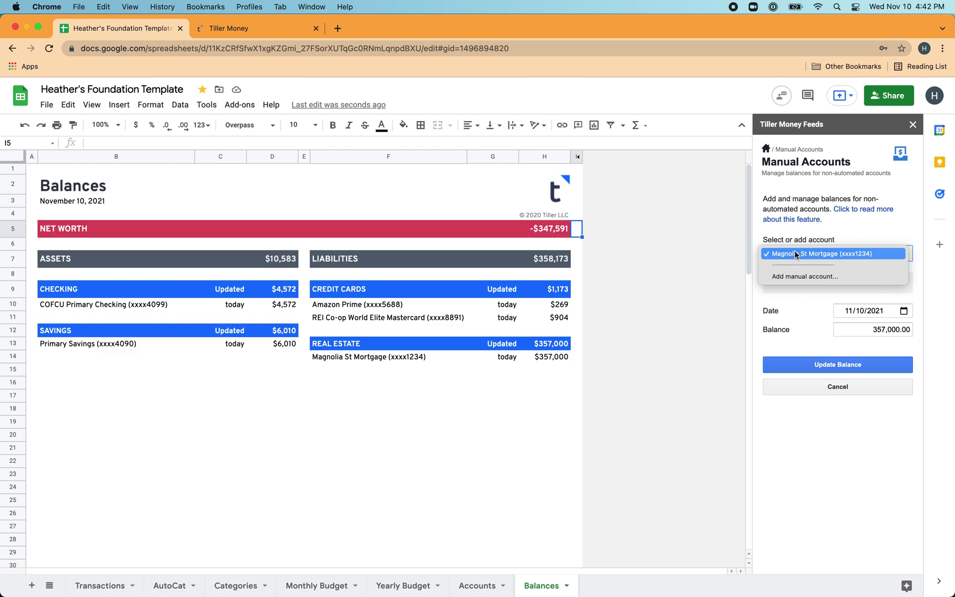
pyautogui.click(785, 235)
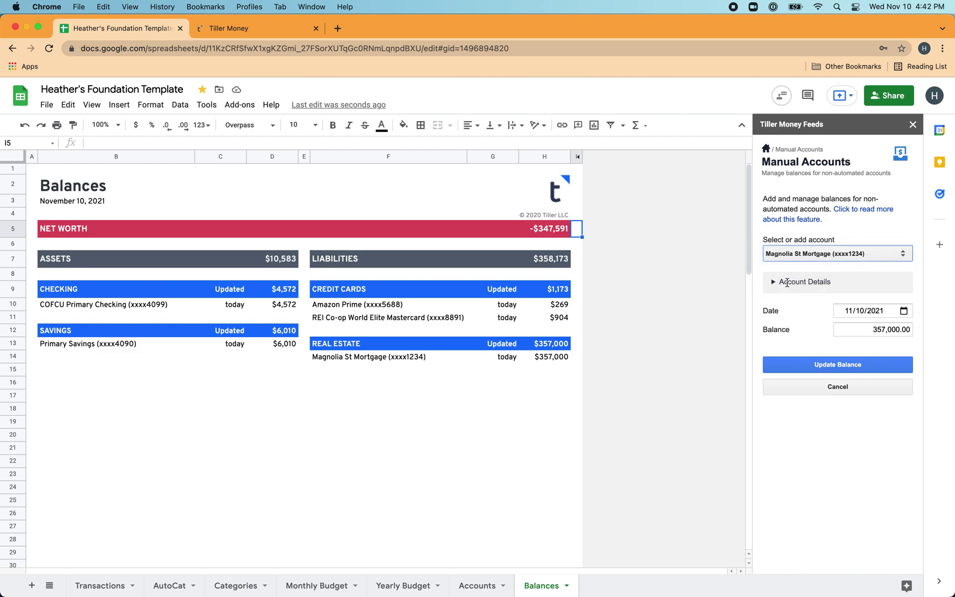
pyautogui.click(859, 330)
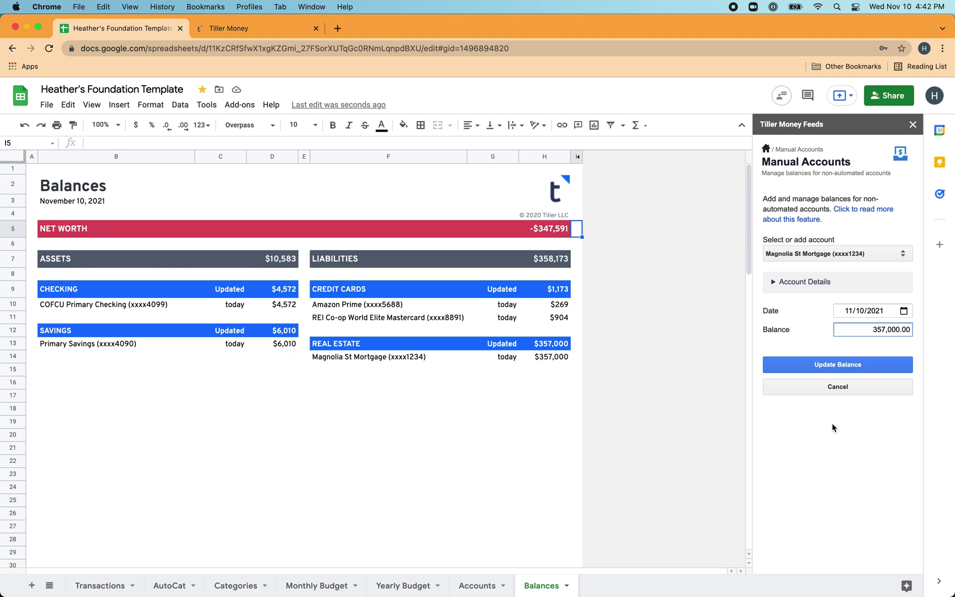
pyautogui.click(837, 386)
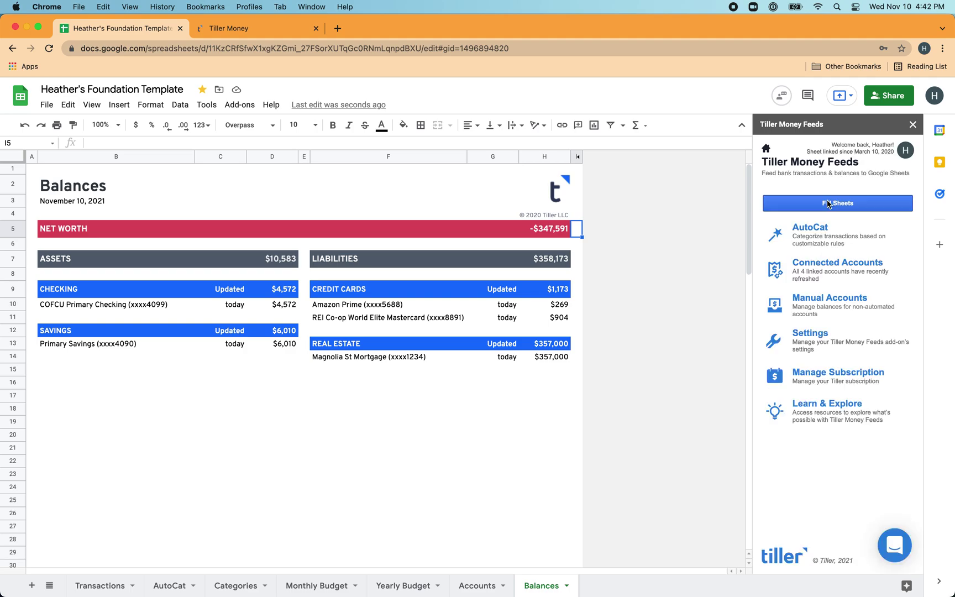